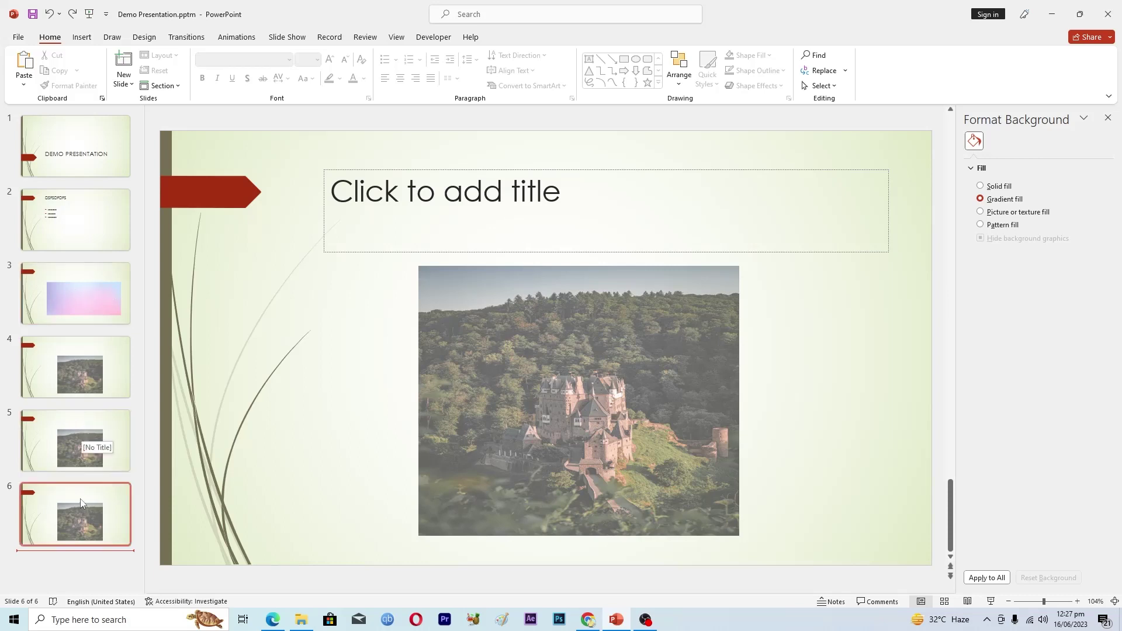
- Select the thumbnails of slides 3, 5 and 6 together
click(91, 305)
click(86, 435)
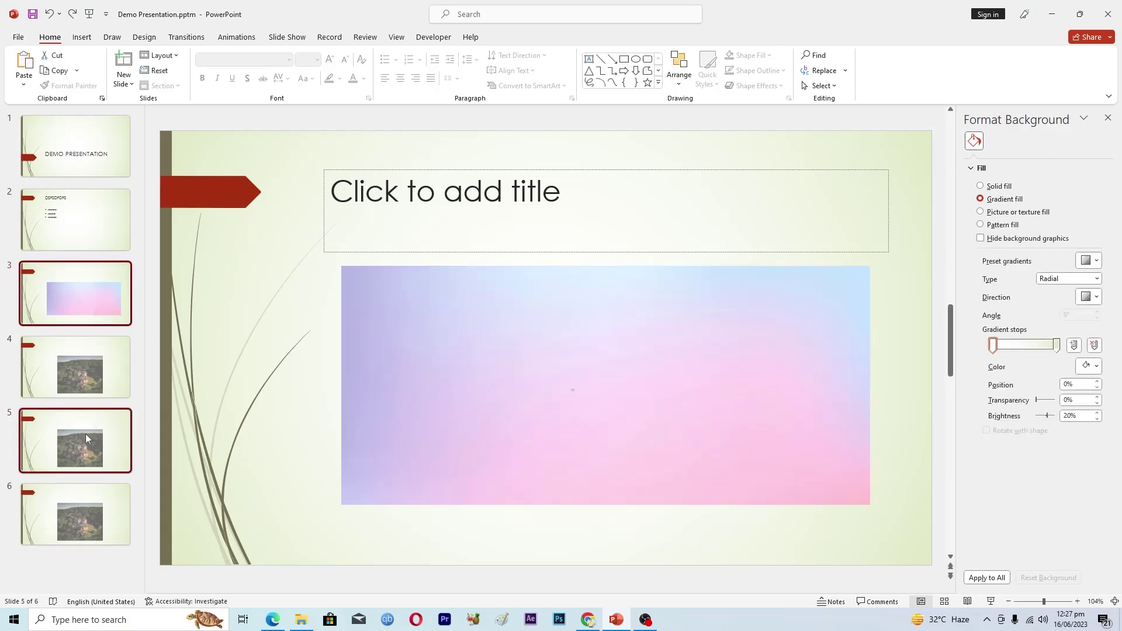
click(81, 503)
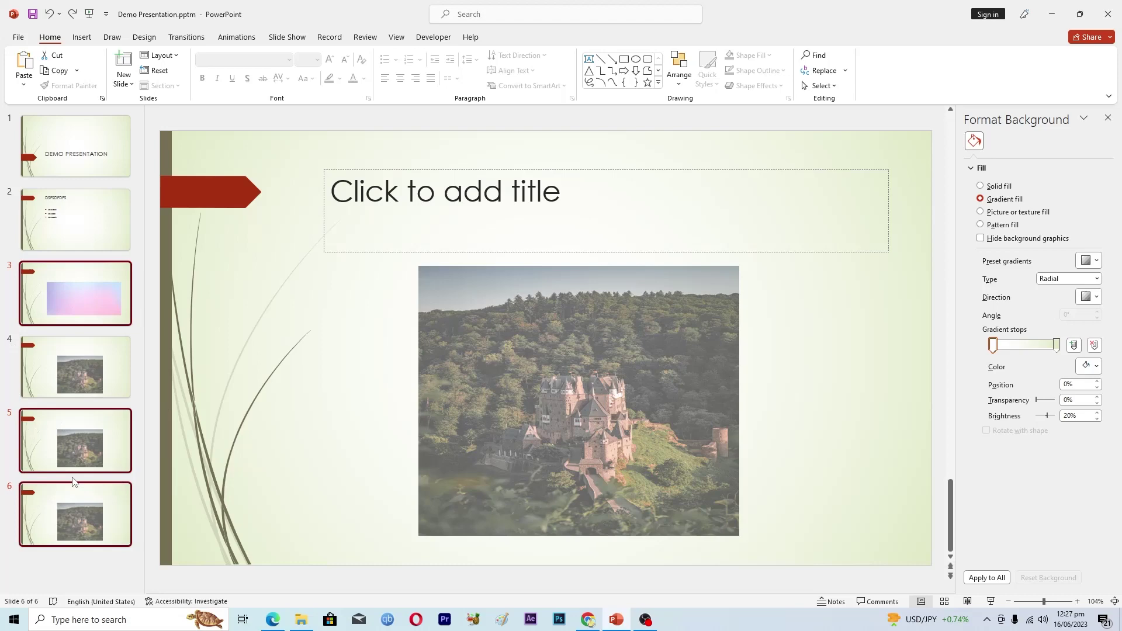
- Delete the three selected slides from the thumbnail's right-click menu
right_click(69, 452)
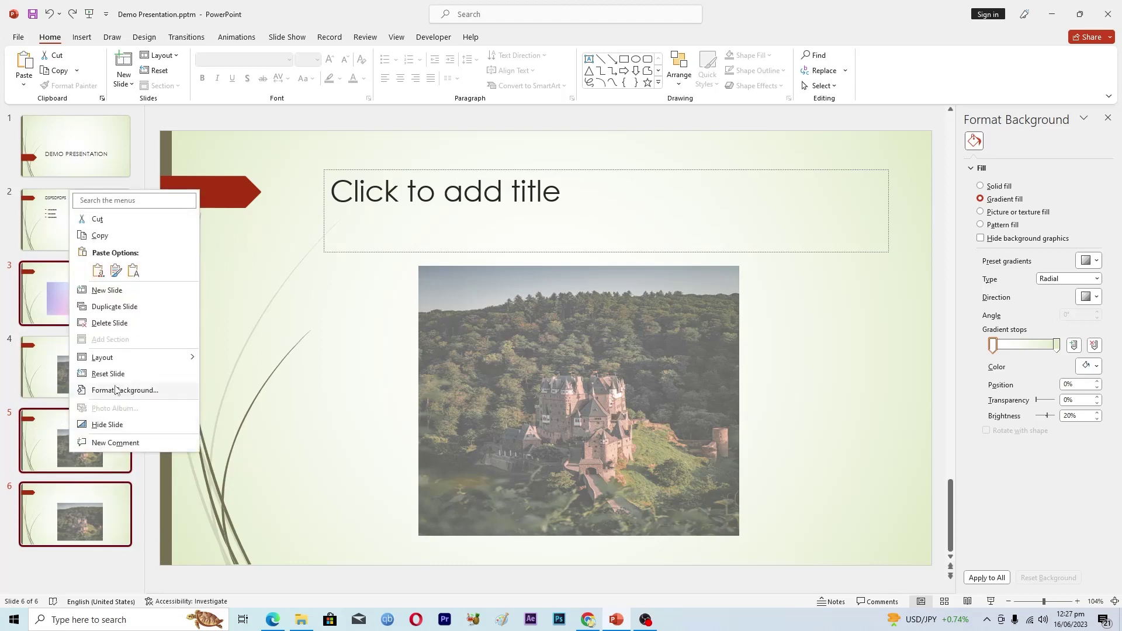
click(108, 324)
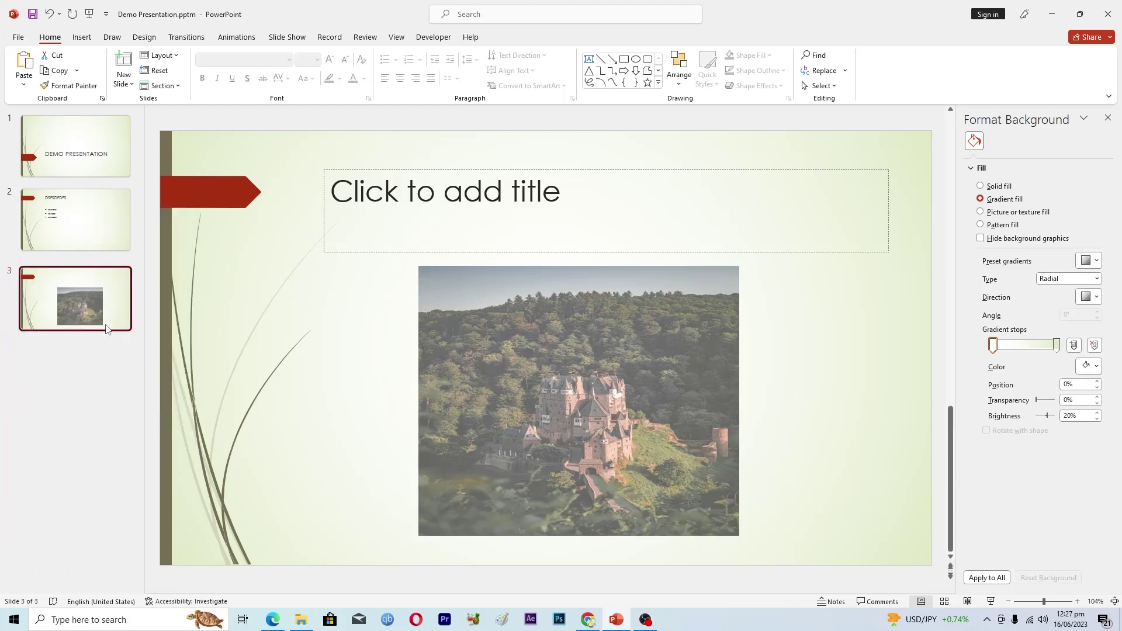
click(71, 374)
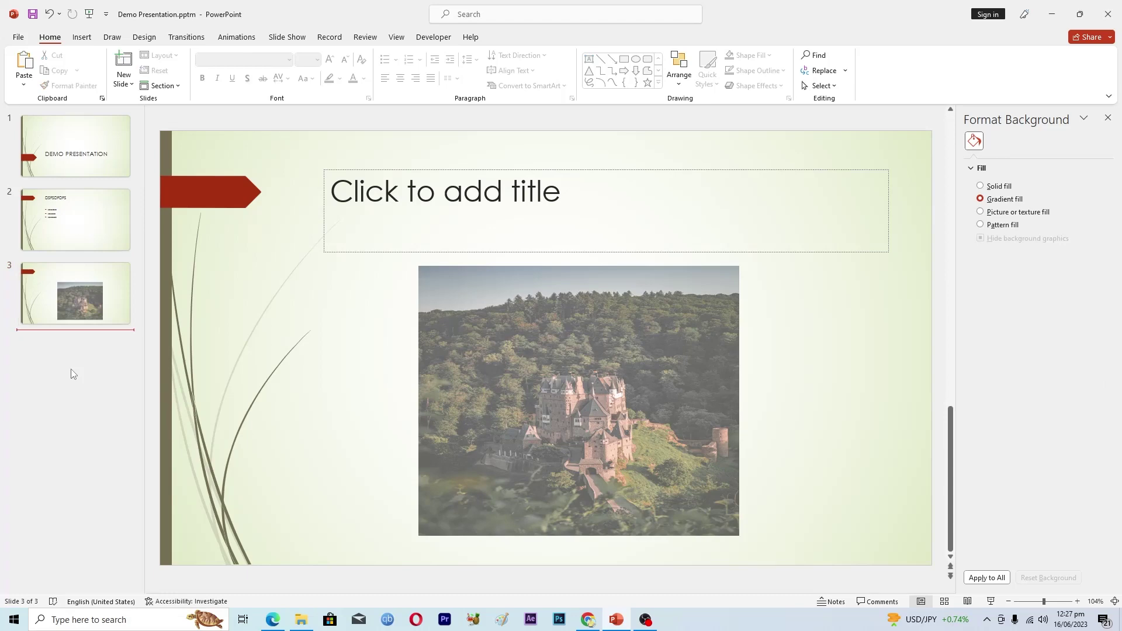